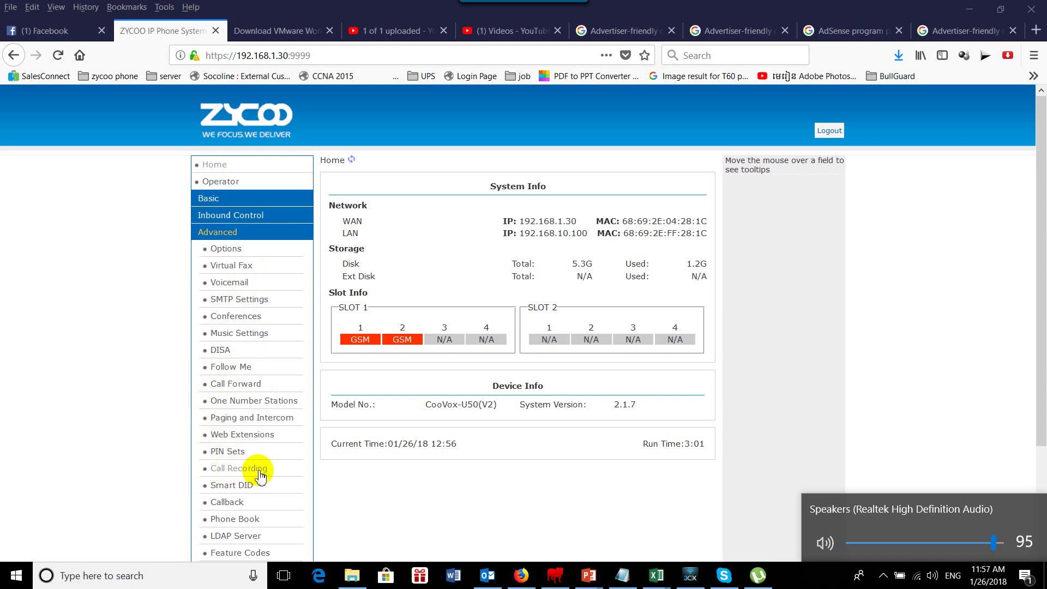
# Start a new call recording rule and select extensions 800, 801, 803, 804, 805 and 806.
pyautogui.click(262, 472)
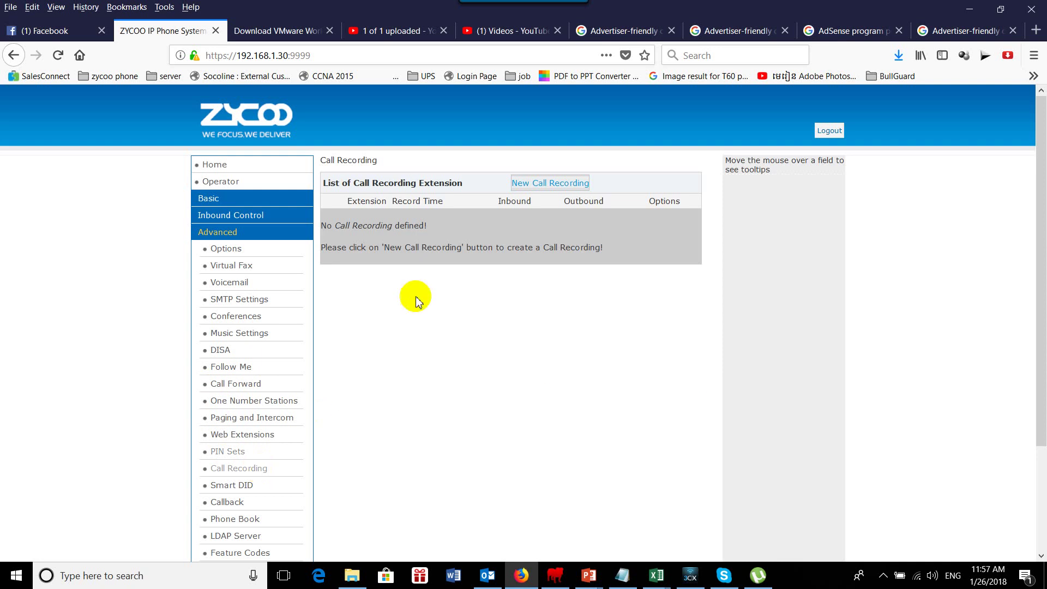
pyautogui.click(529, 185)
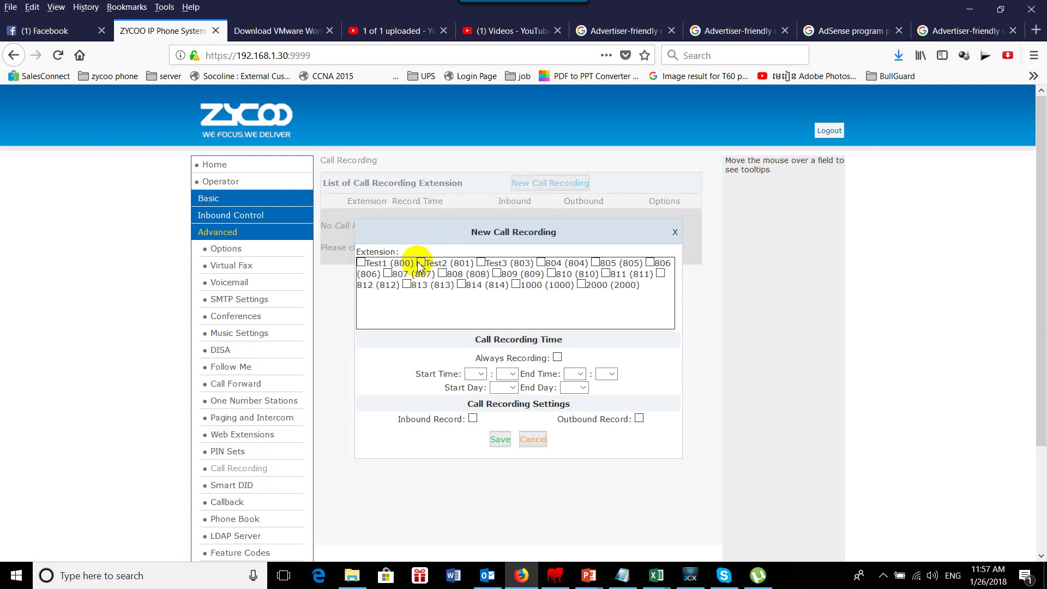
pyautogui.click(361, 263)
pyautogui.click(421, 263)
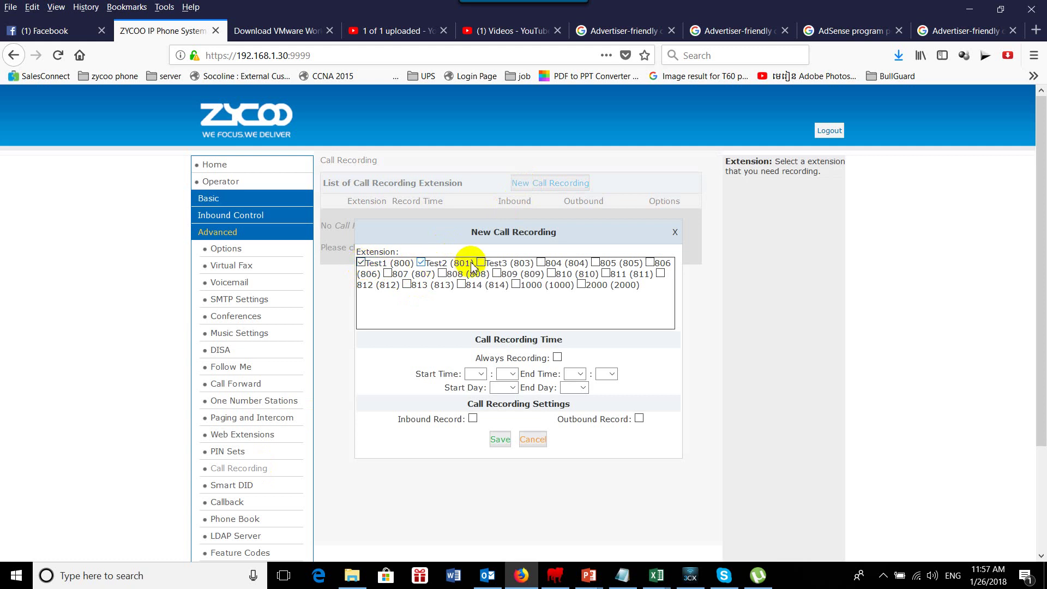
pyautogui.click(480, 263)
pyautogui.click(540, 263)
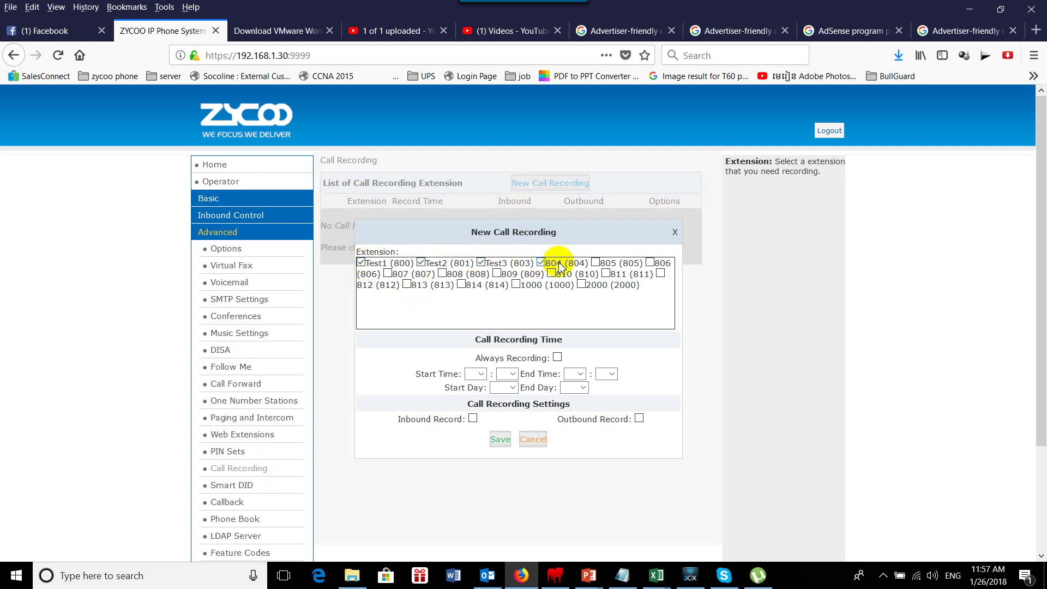
pyautogui.click(597, 263)
pyautogui.click(650, 263)
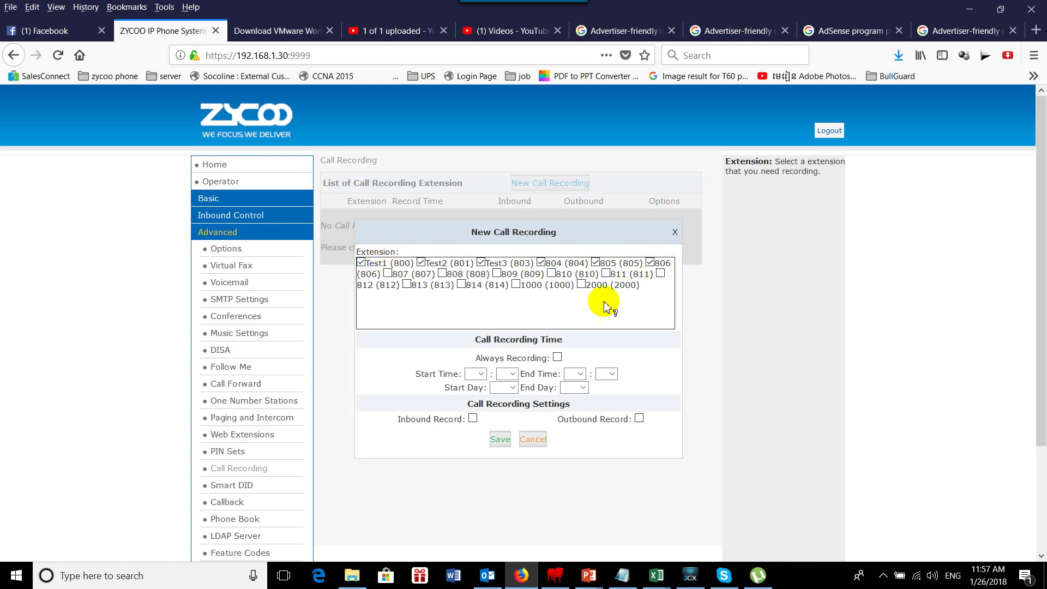
# Enable Always Recording, Inbound Record and Outbound Record for the selected extensions, then save and activate the changes.
pyautogui.moveTo(494, 328)
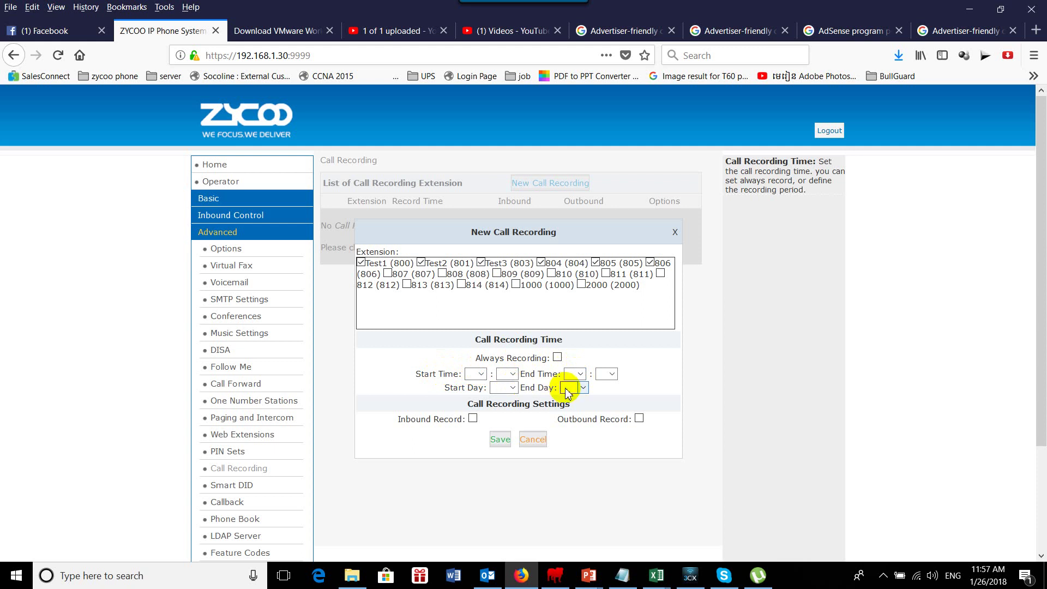
pyautogui.click(557, 358)
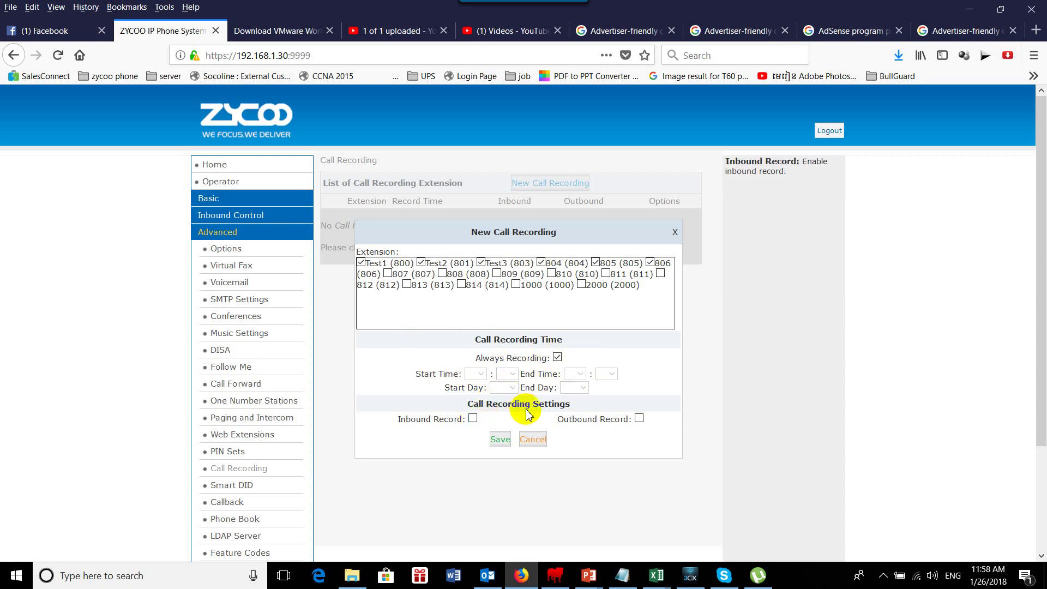
pyautogui.click(474, 419)
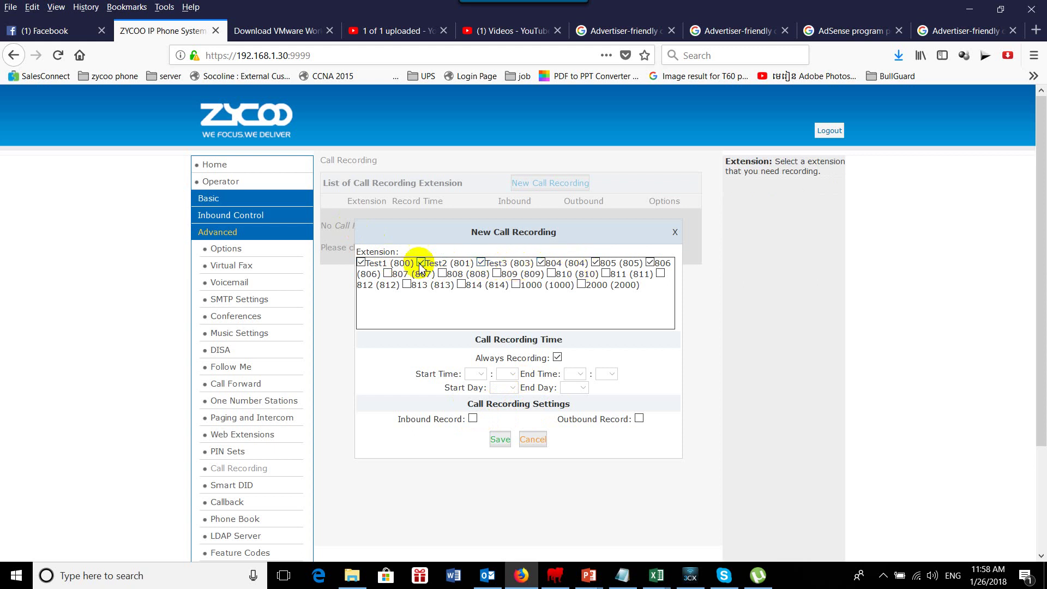
pyautogui.click(473, 419)
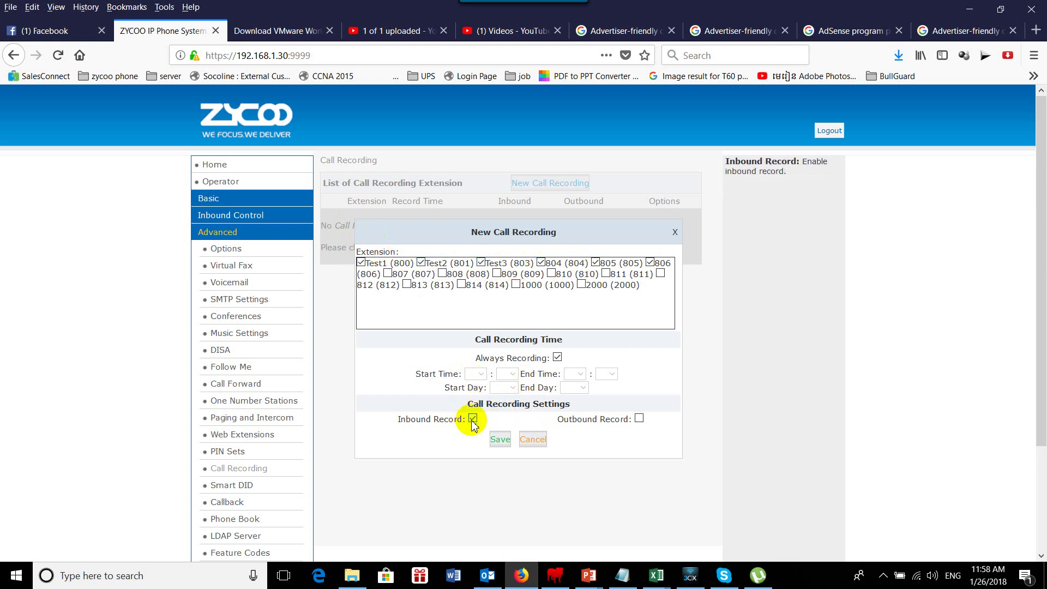
pyautogui.click(638, 419)
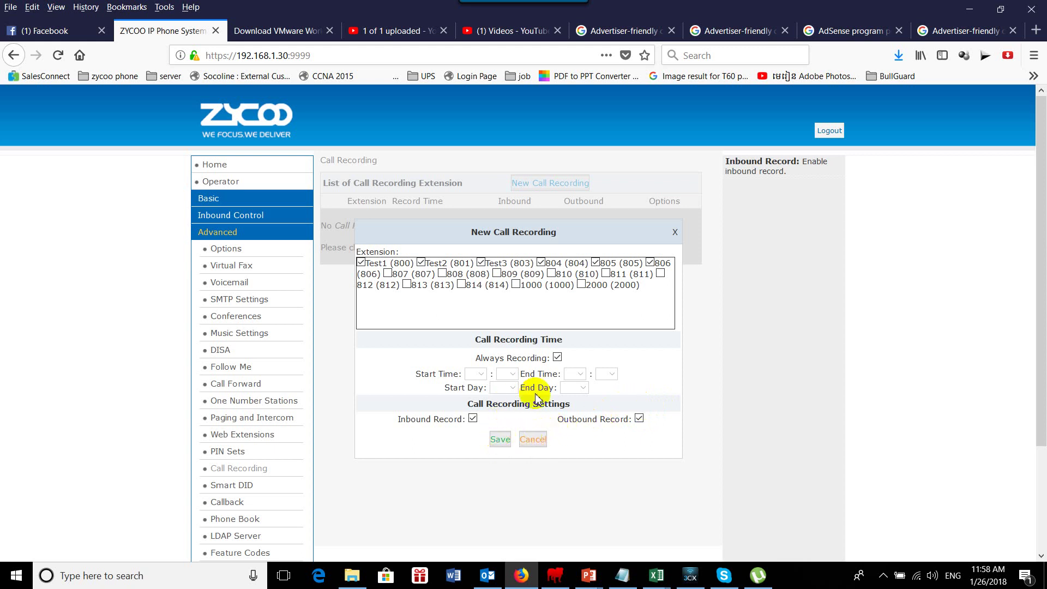
pyautogui.click(501, 440)
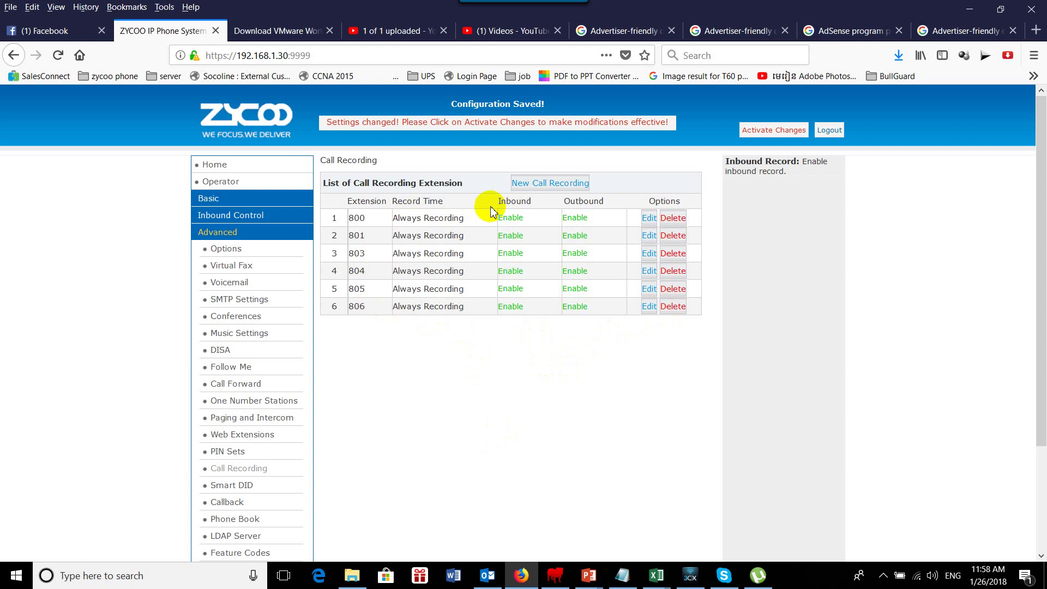
pyautogui.click(754, 130)
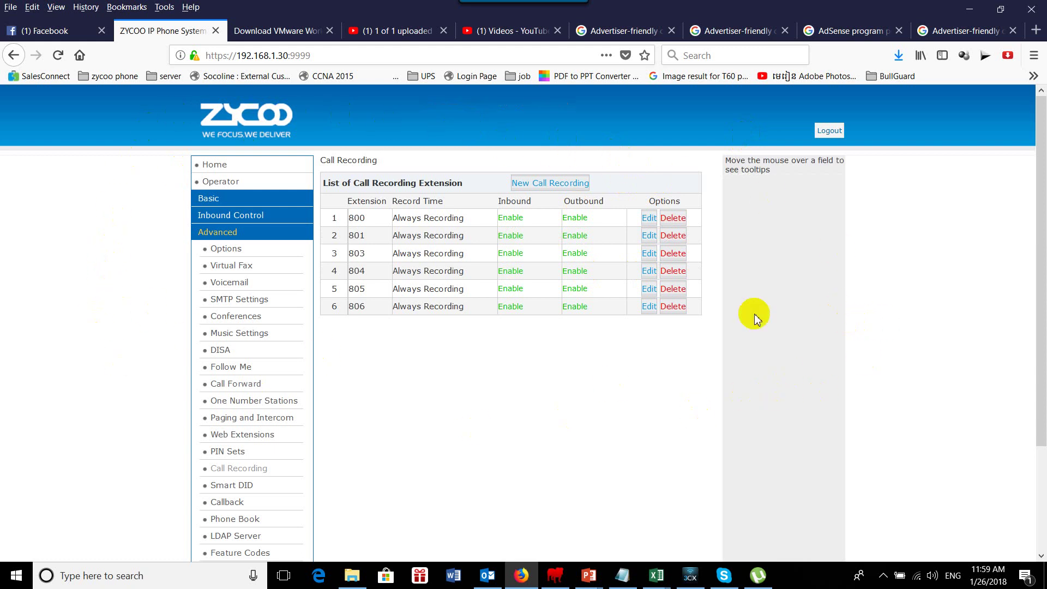
# Check the extension statuses on the Operator page and bring up the 3CXPhone softphone clear of the status list.
pyautogui.click(213, 183)
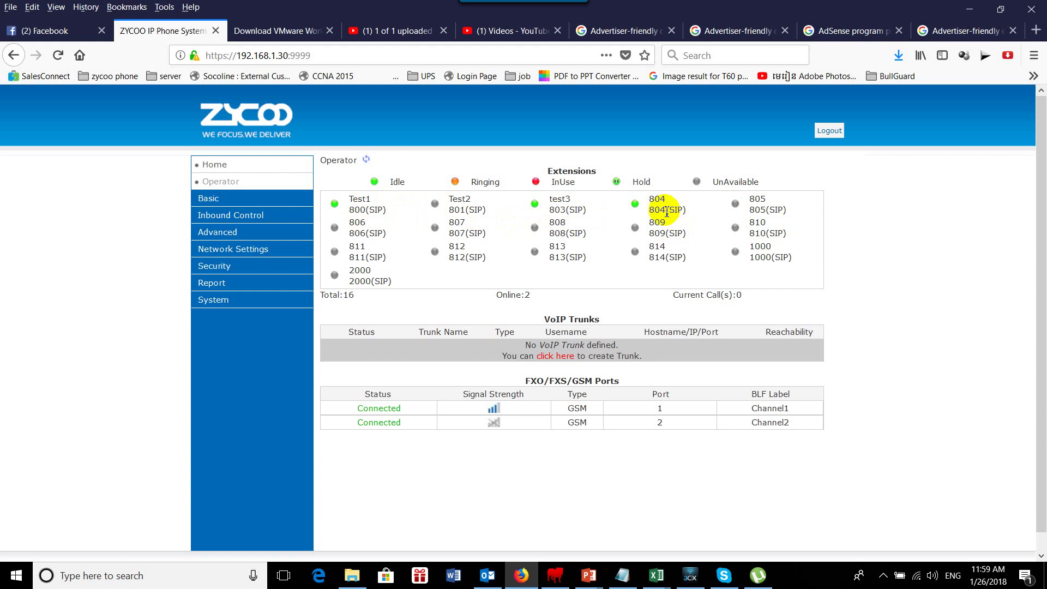
pyautogui.click(690, 575)
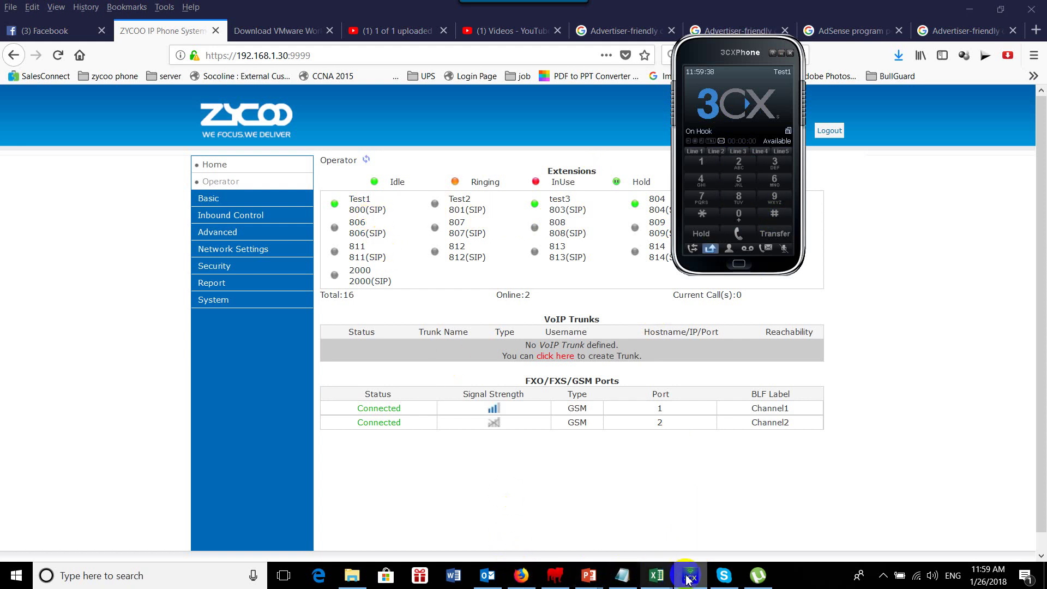
pyautogui.click(884, 579)
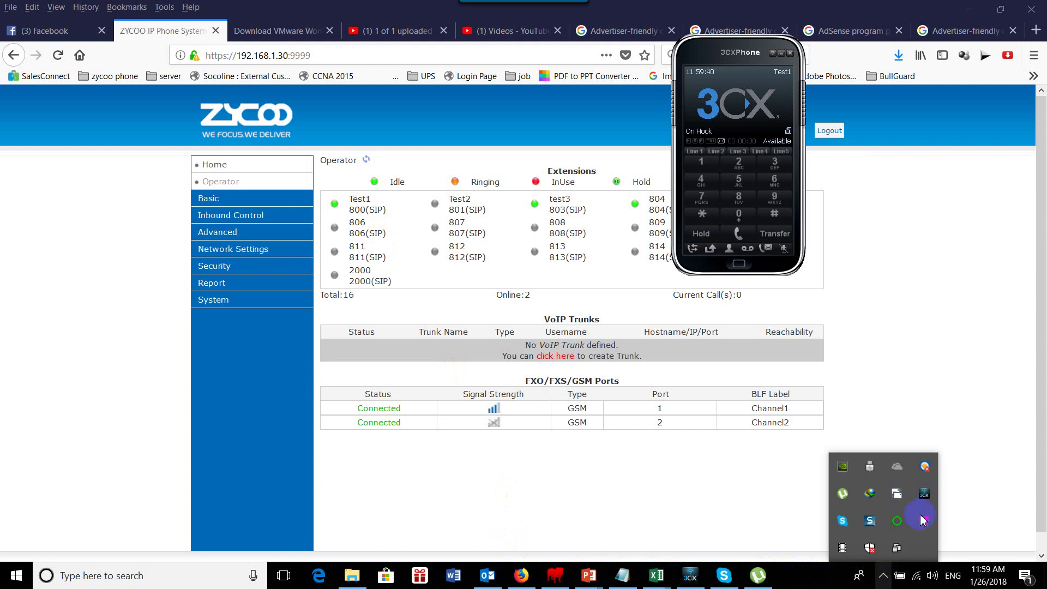
pyautogui.click(687, 98)
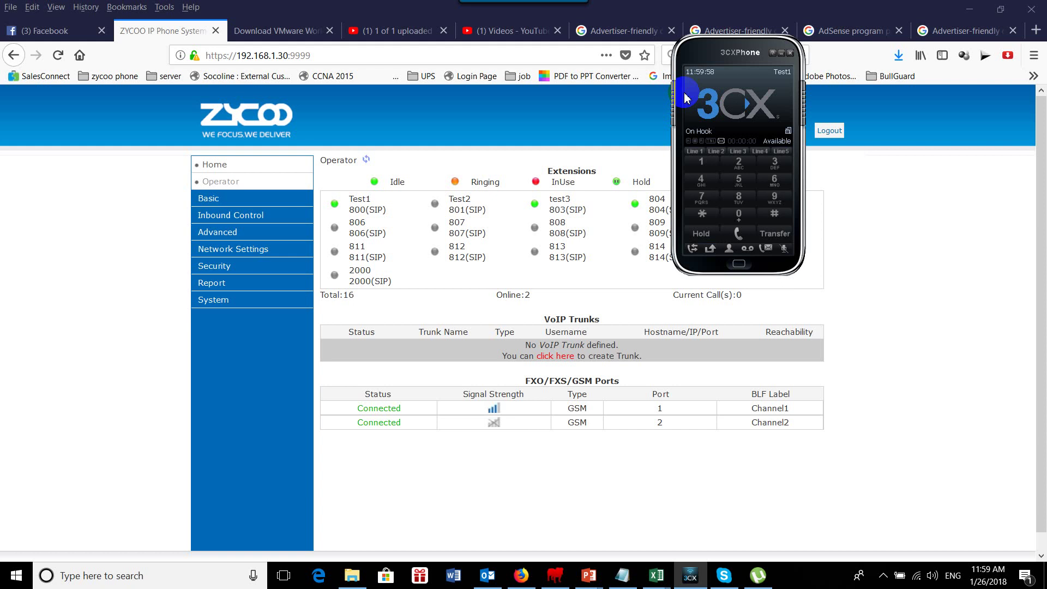
pyautogui.moveTo(731, 83); pyautogui.dragTo(733, 85)
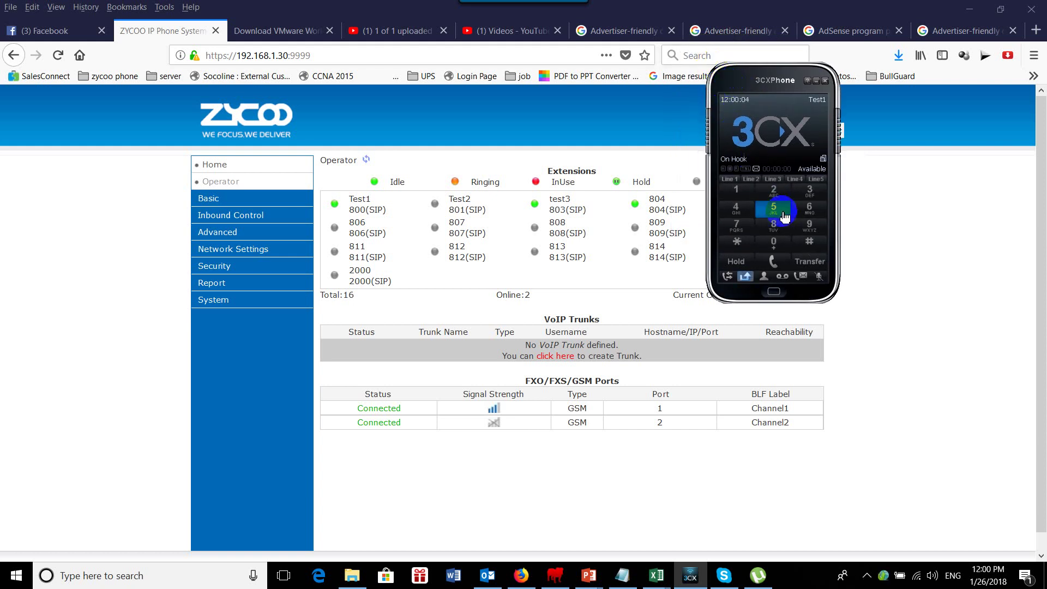
# Place a test call from the Test1 softphone to extension 804 and end the call.
pyautogui.click(781, 229)
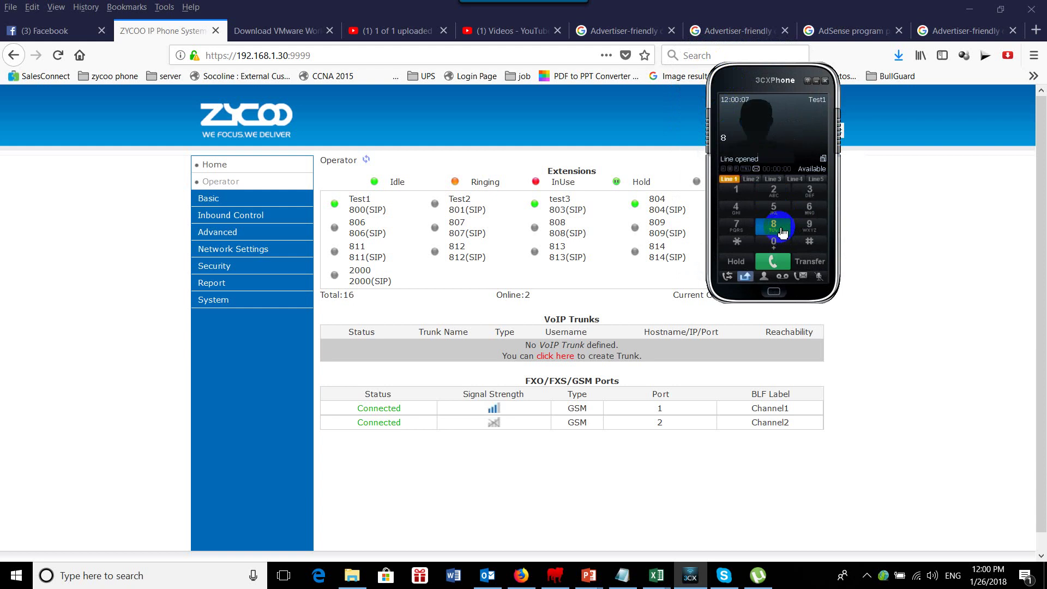
pyautogui.click(773, 241)
pyautogui.click(738, 213)
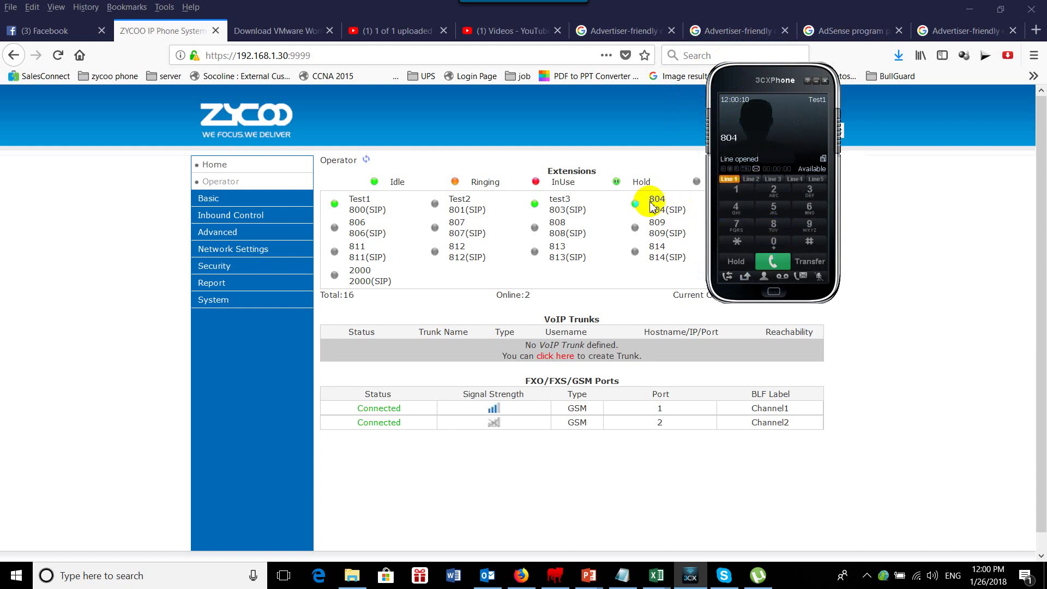
pyautogui.click(774, 263)
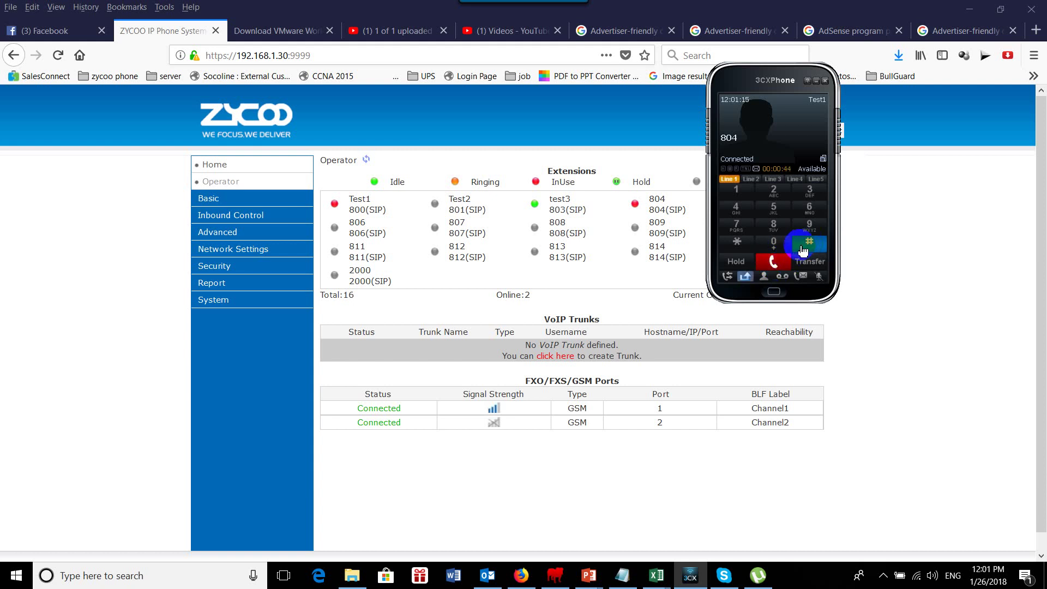
pyautogui.click(773, 264)
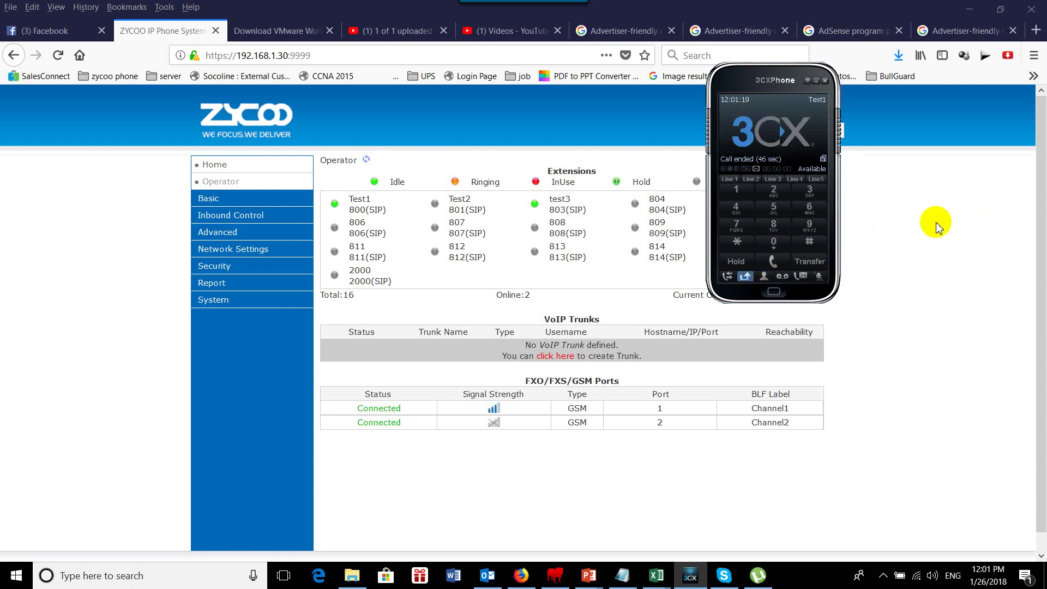
# Return to the ZYCOO web interface and filter the Record List report for extension 800 on Jan 26, 2018.
pyautogui.click(937, 225)
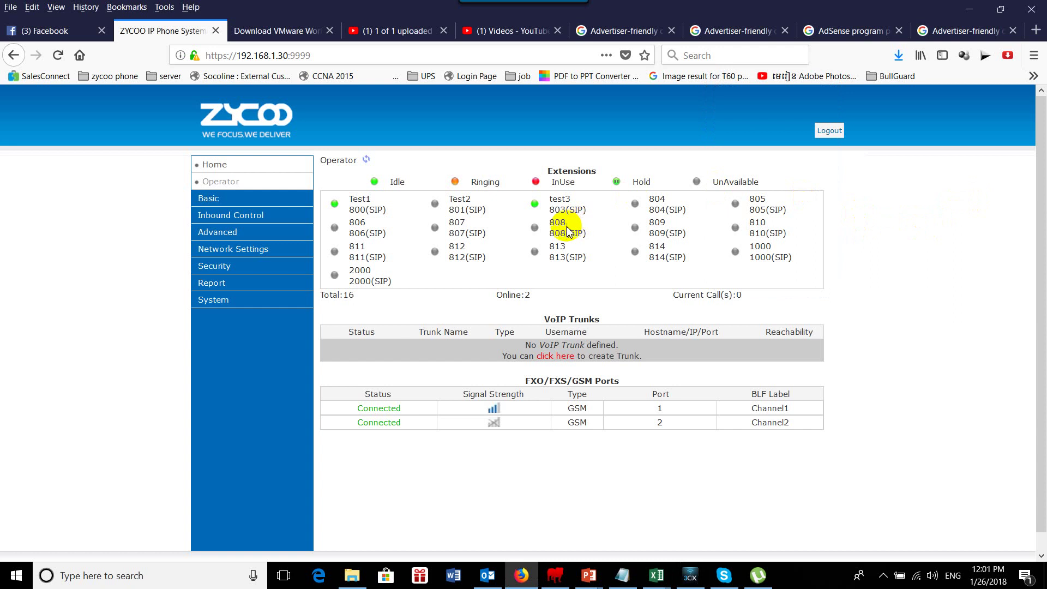
pyautogui.click(287, 216)
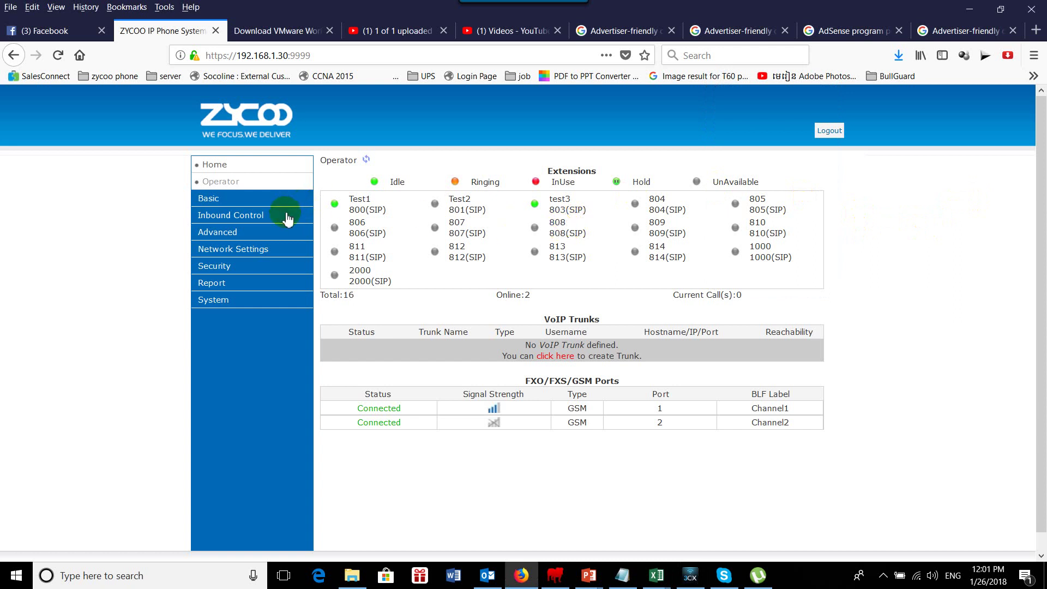
pyautogui.click(241, 291)
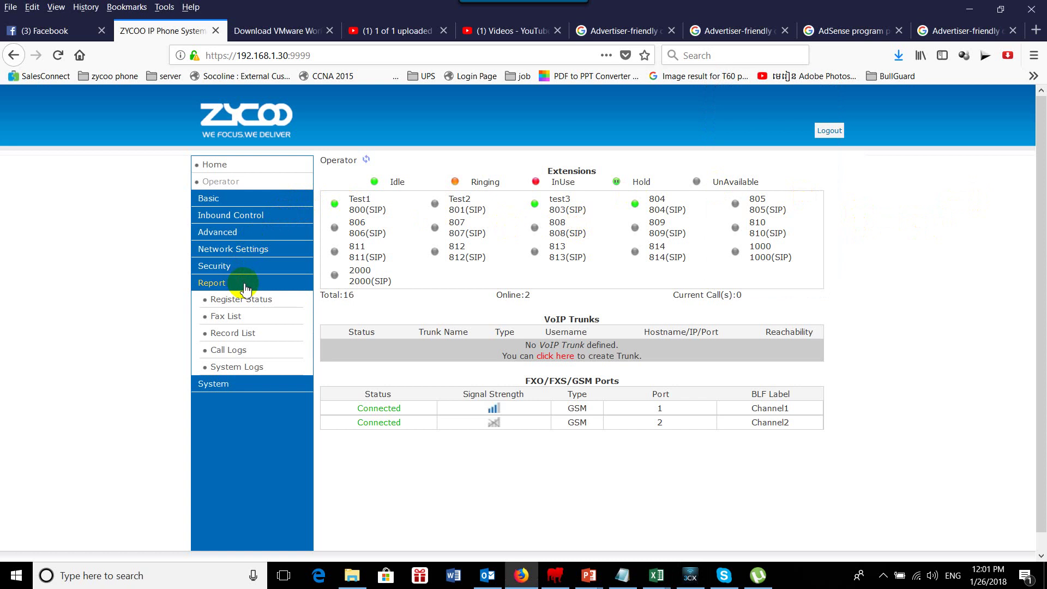
pyautogui.click(255, 338)
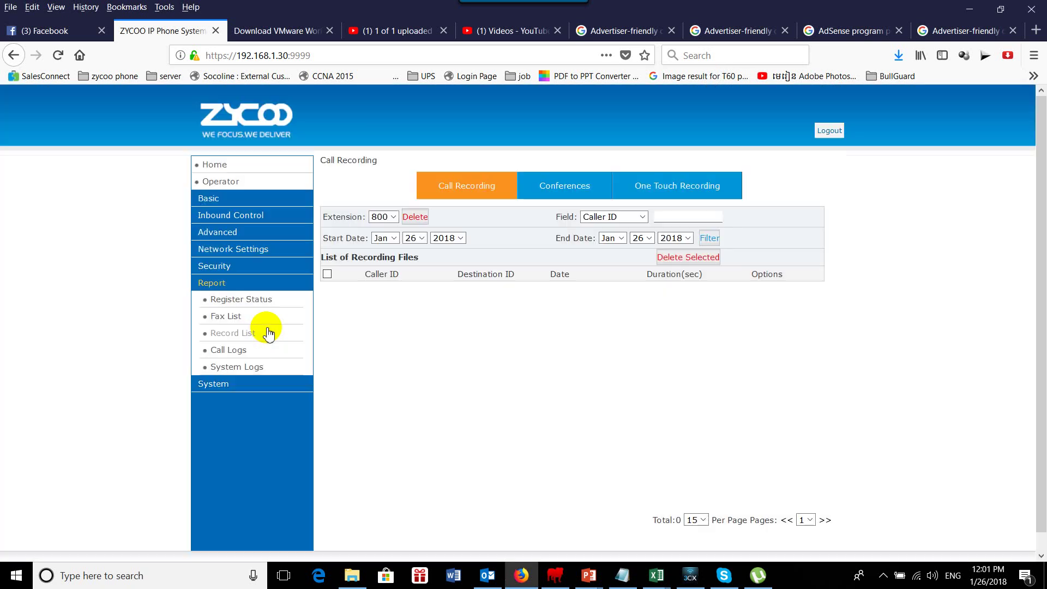
pyautogui.click(708, 239)
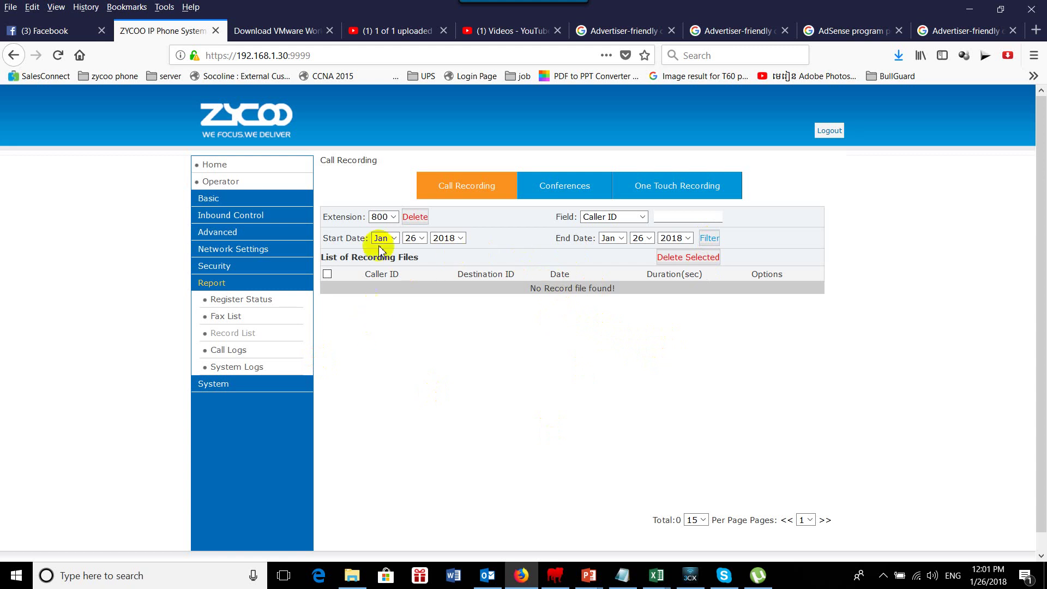
# Filter the recording list by extension 804 and inspect the caller ID of the recorded call.
pyautogui.click(391, 217)
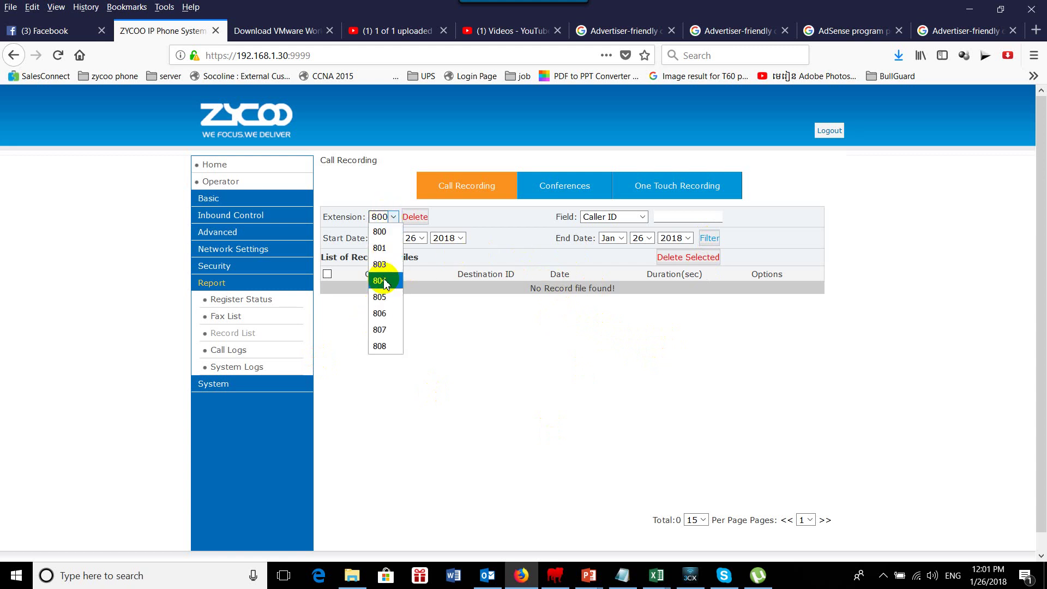
pyautogui.click(385, 282)
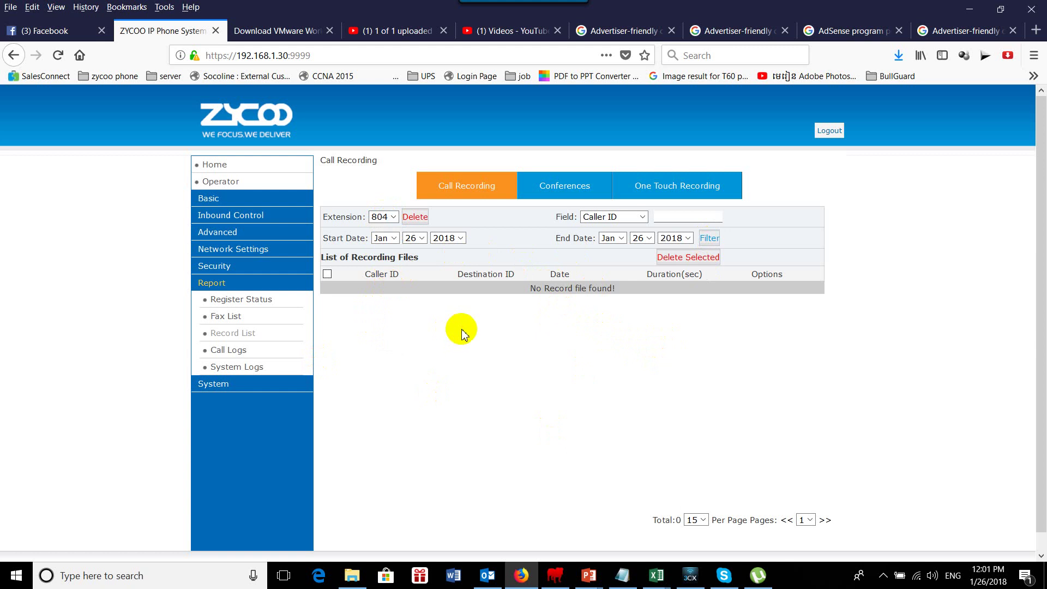
pyautogui.click(708, 238)
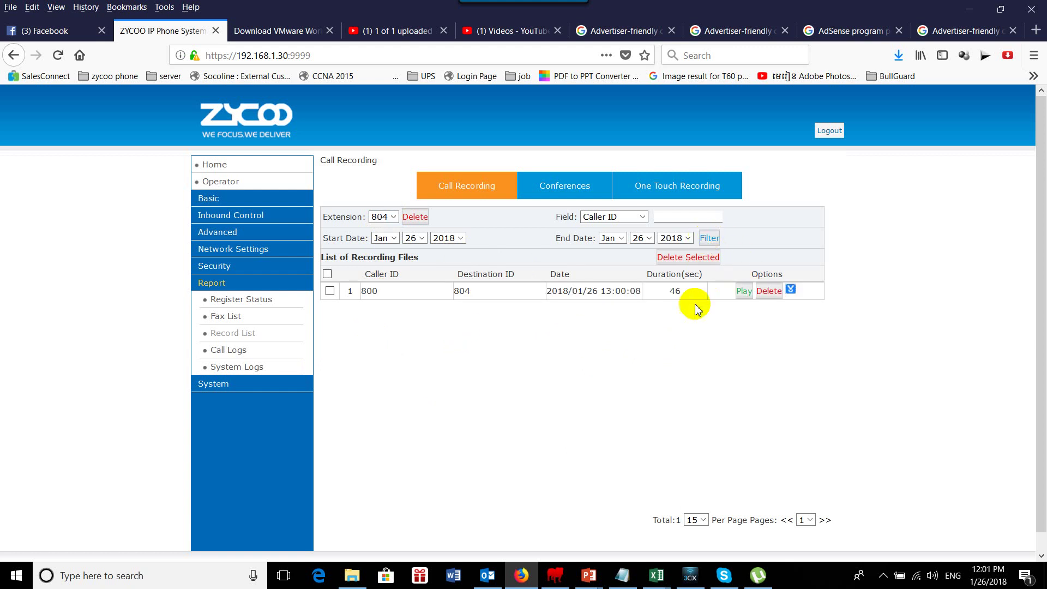
pyautogui.doubleClick(369, 291)
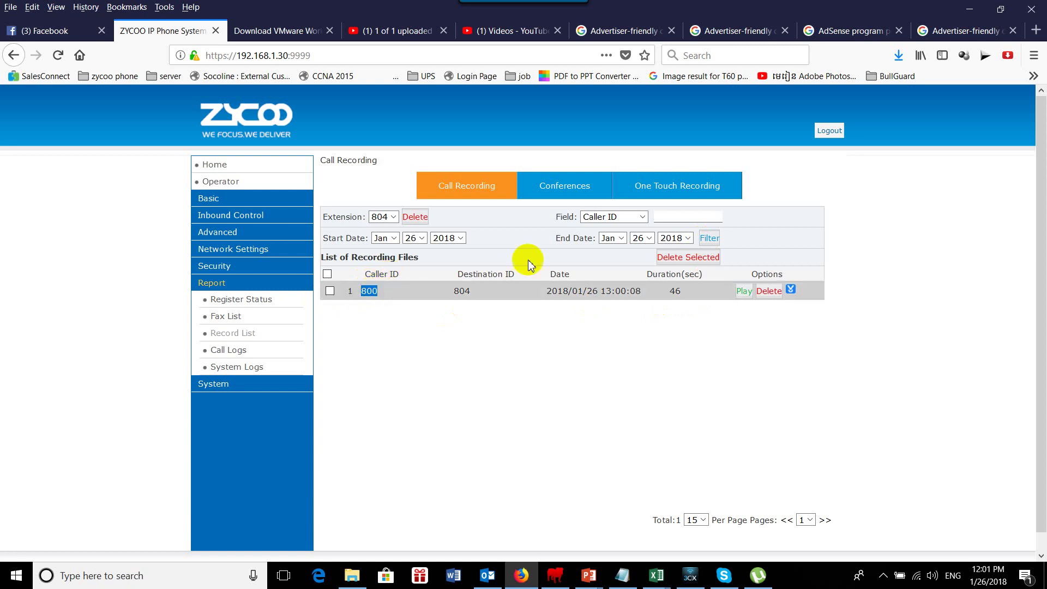
pyautogui.click(664, 217)
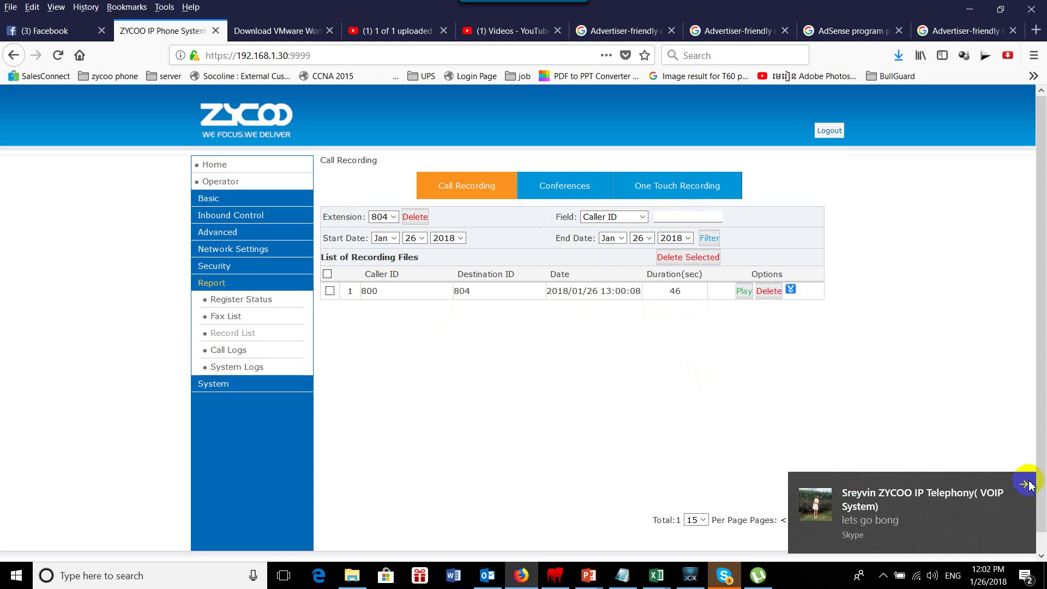
pyautogui.click(1007, 510)
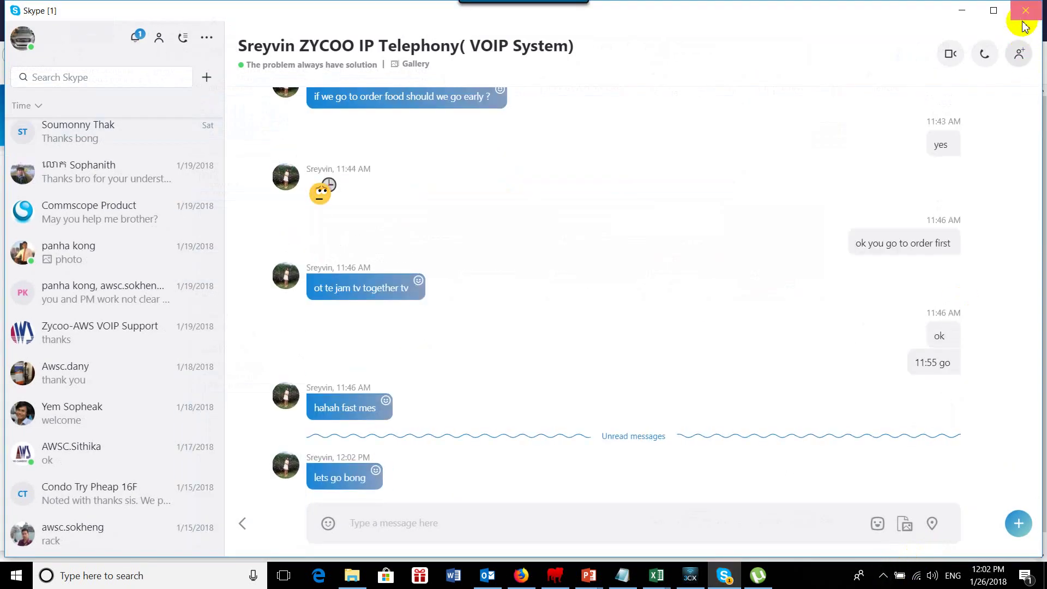
pyautogui.click(1026, 10)
pyautogui.click(883, 576)
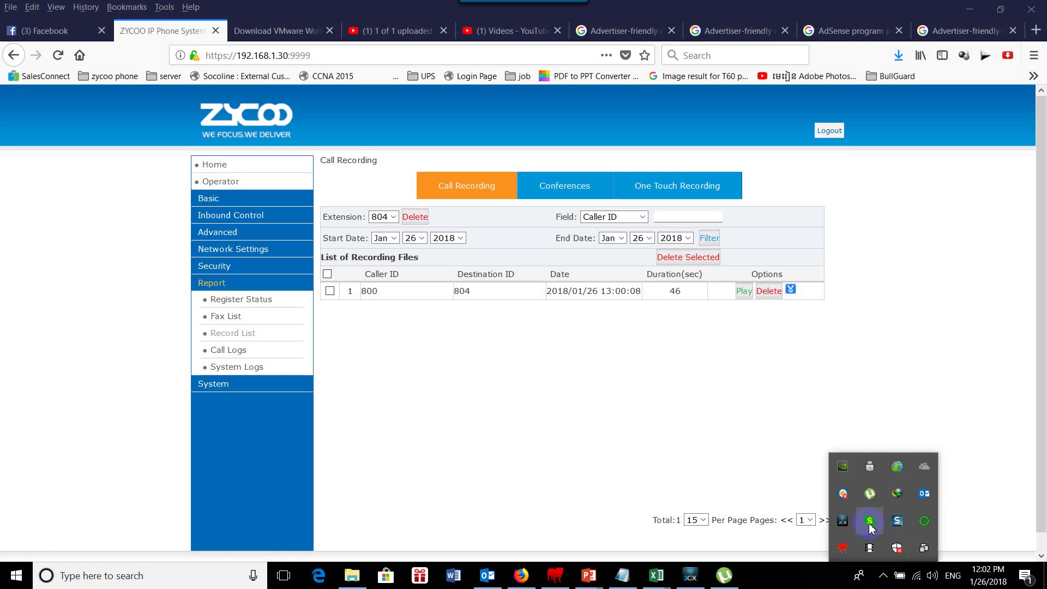
pyautogui.rightClick(870, 521)
pyautogui.click(873, 507)
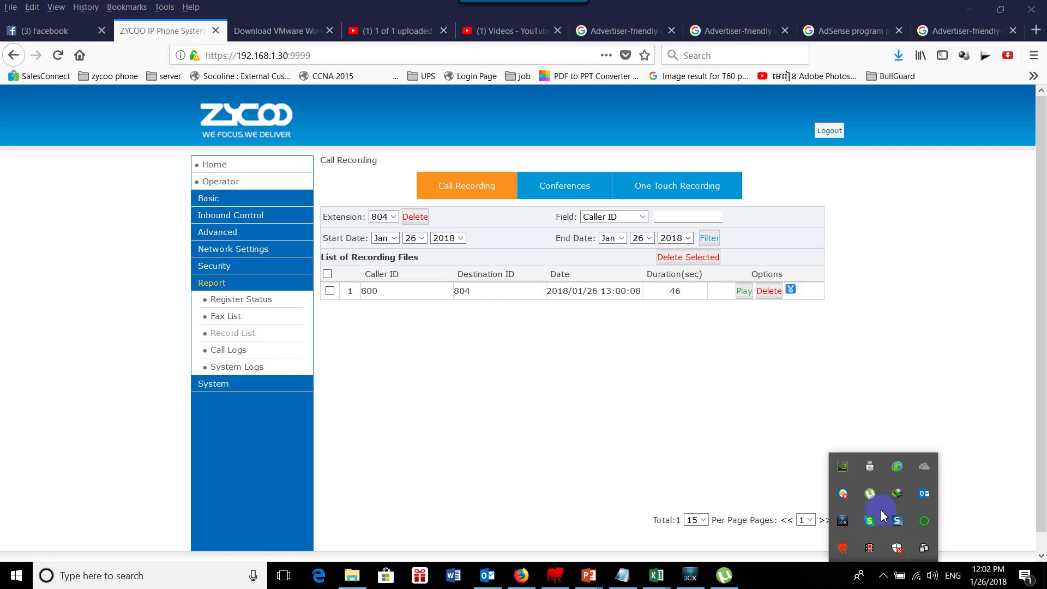
# Highlight the duration value of the recorded call from 800 to 804.
pyautogui.click(680, 295)
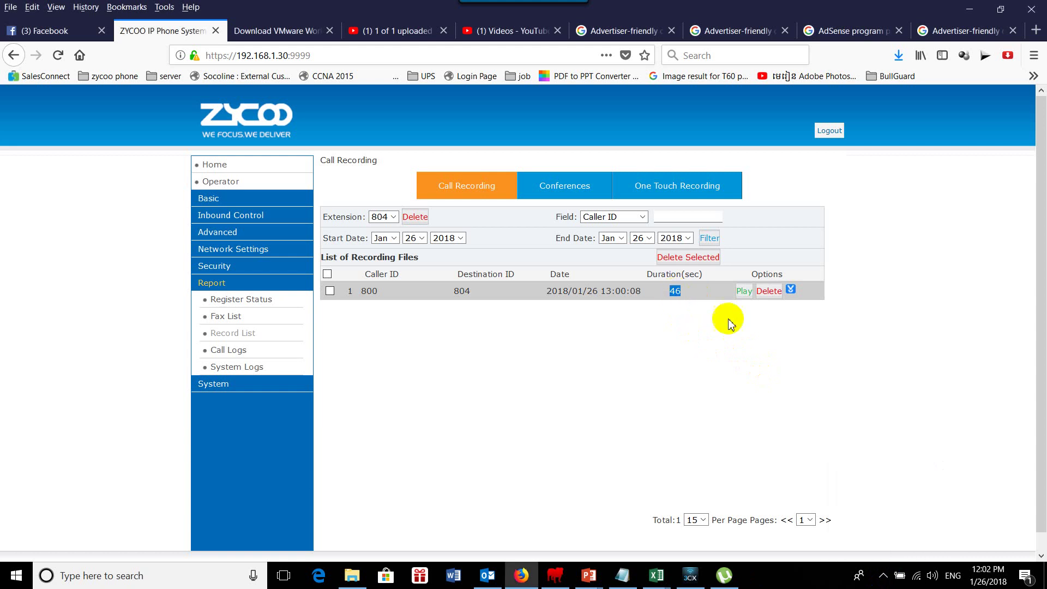
# Play the recorded call from 800 to 804 through extension 800 and answer the playback call on the 3CXPhone softphone.
pyautogui.click(744, 292)
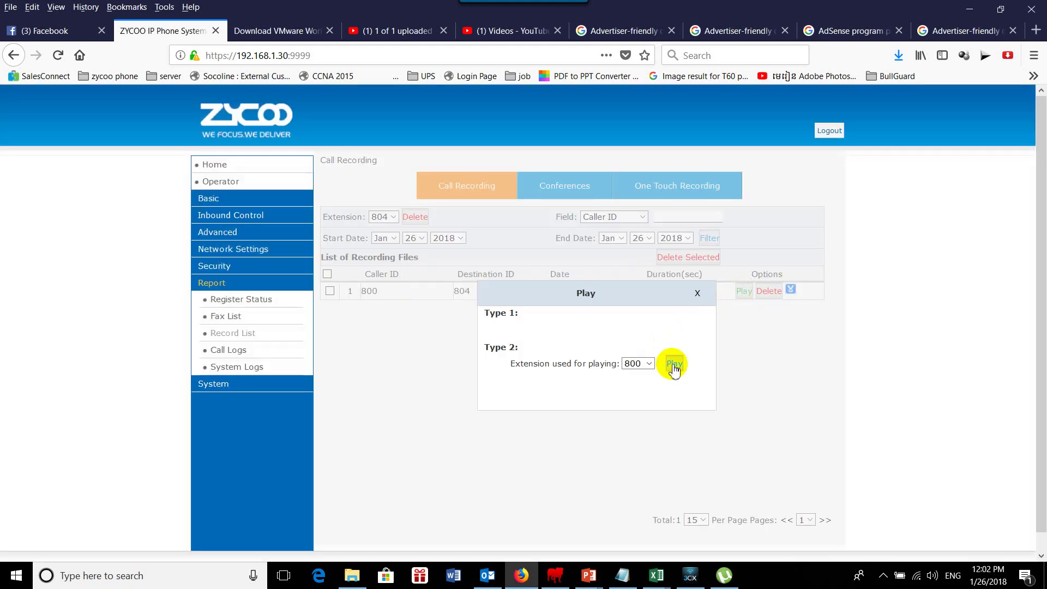
pyautogui.click(673, 364)
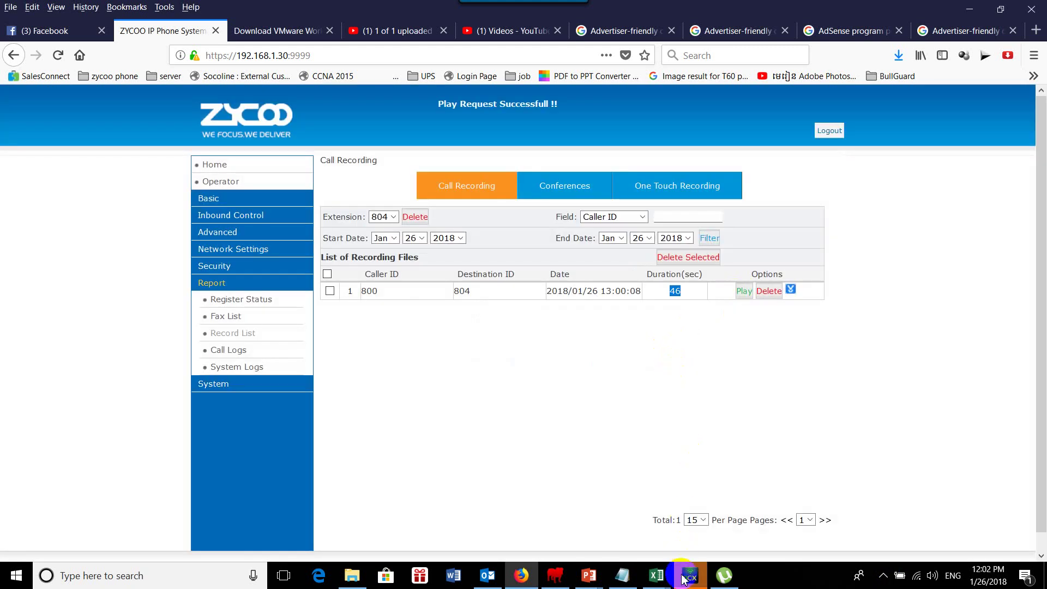
pyautogui.click(778, 137)
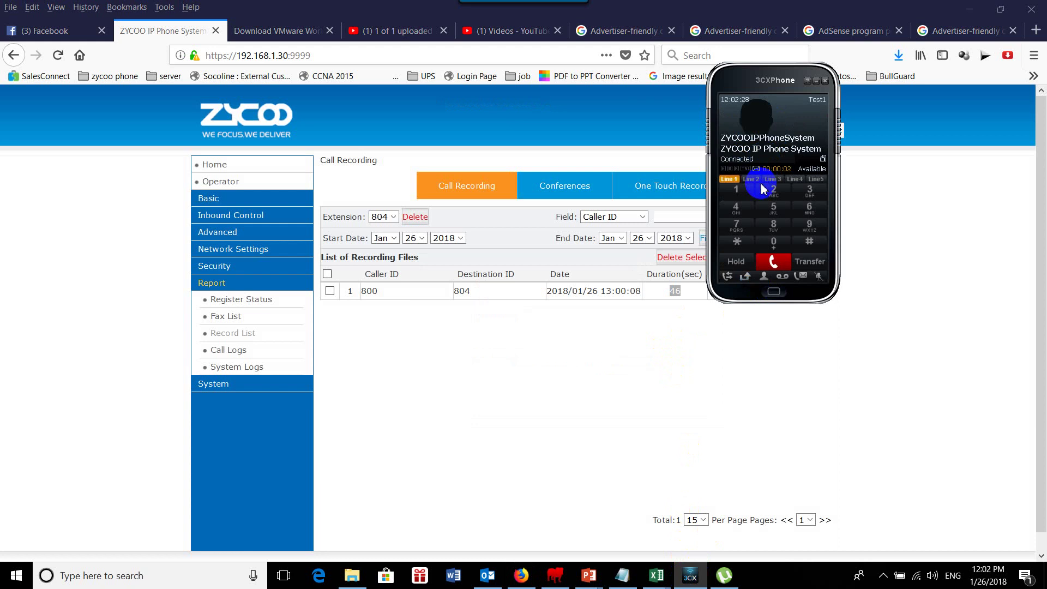
pyautogui.click(759, 212)
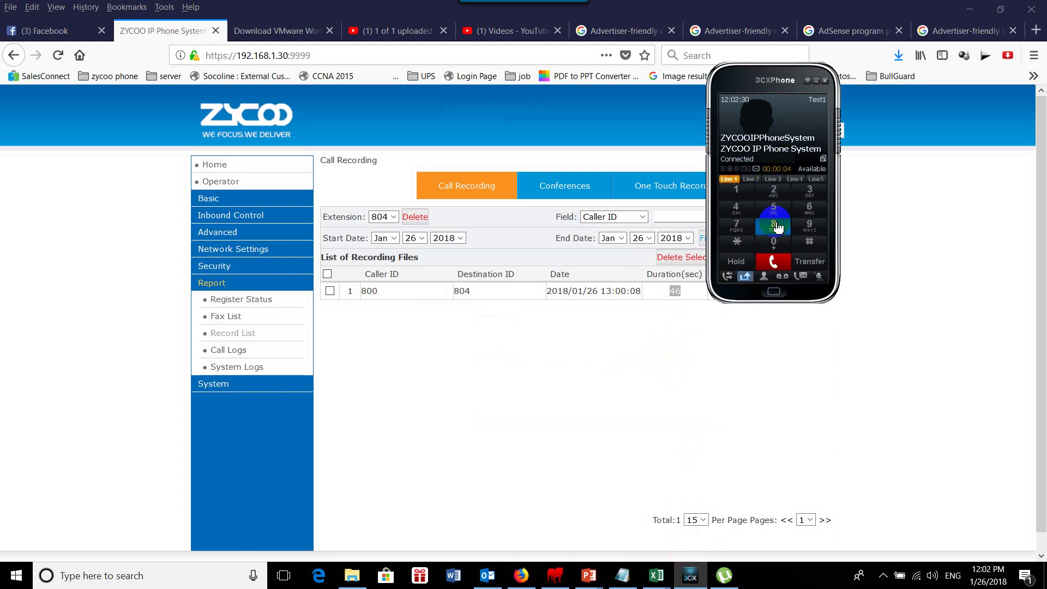
# End the playback call on the softphone and close the softphone window.
pyautogui.click(775, 262)
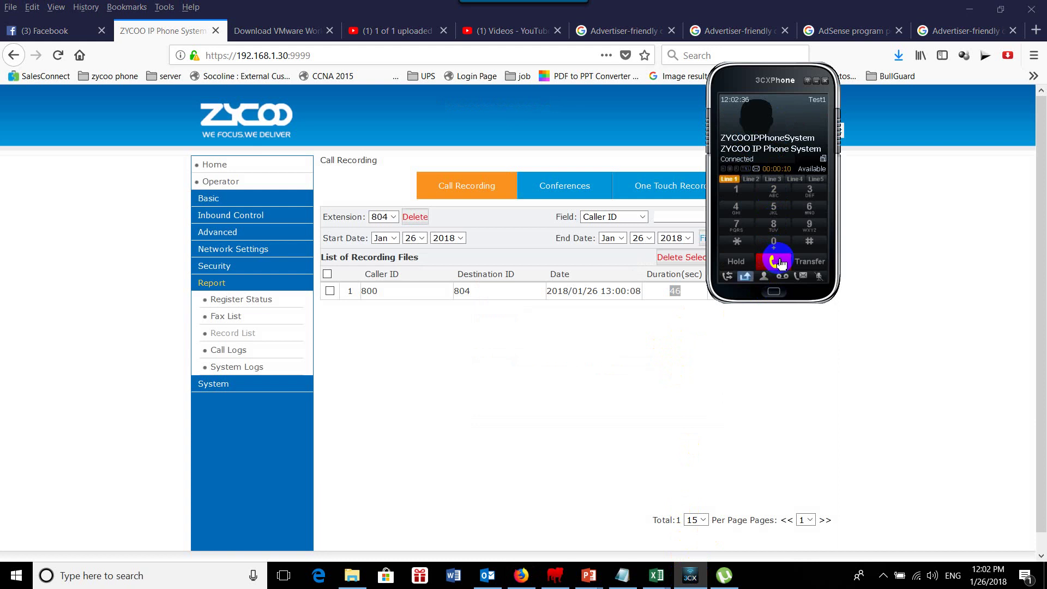
pyautogui.click(780, 264)
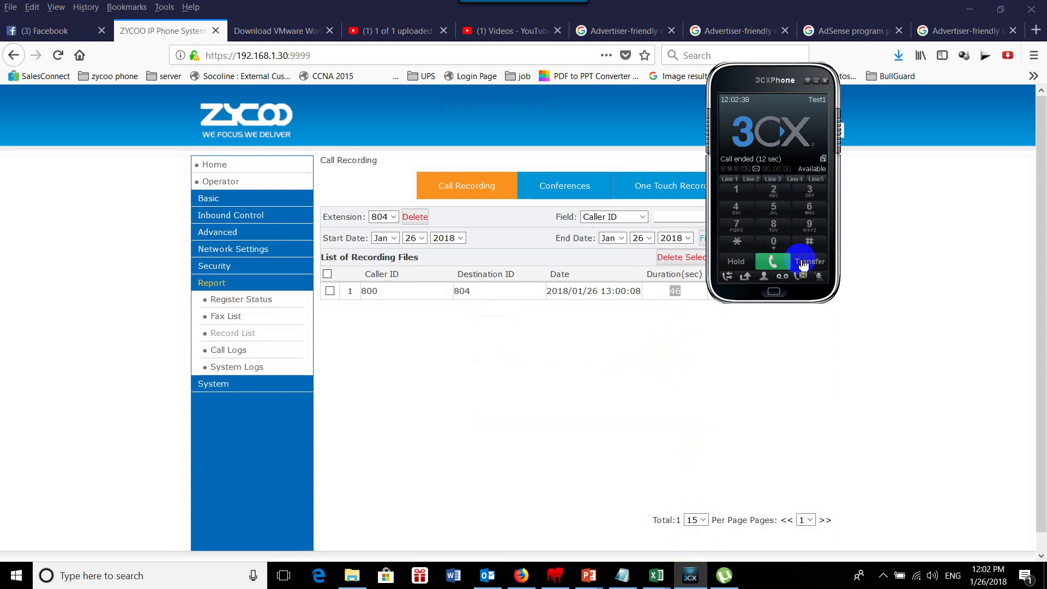
pyautogui.click(827, 81)
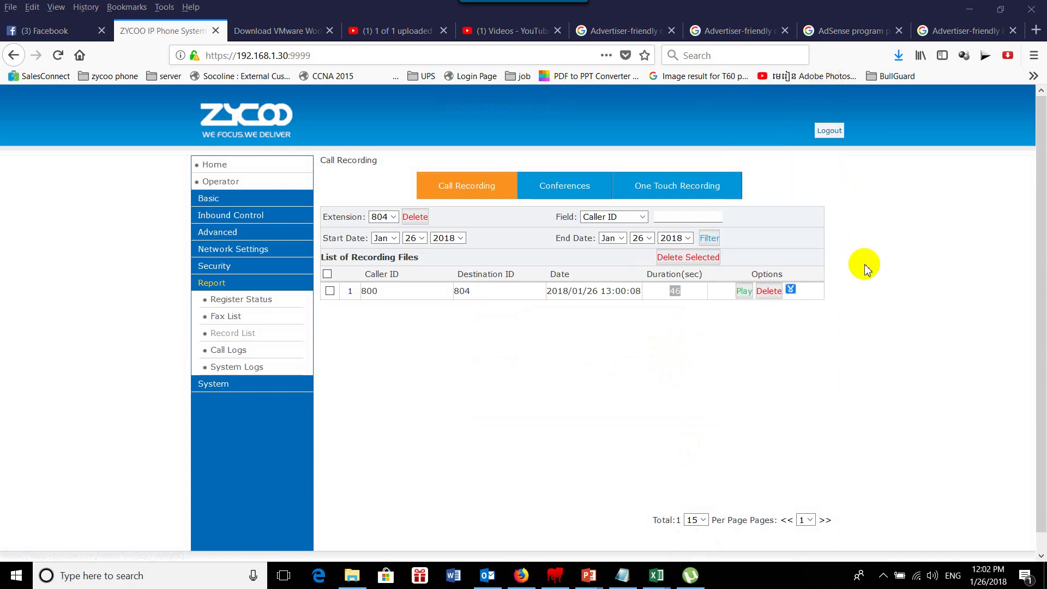
# Filter the recording list by extension 800, first without a field value and again with Caller ID 800.
pyautogui.click(384, 216)
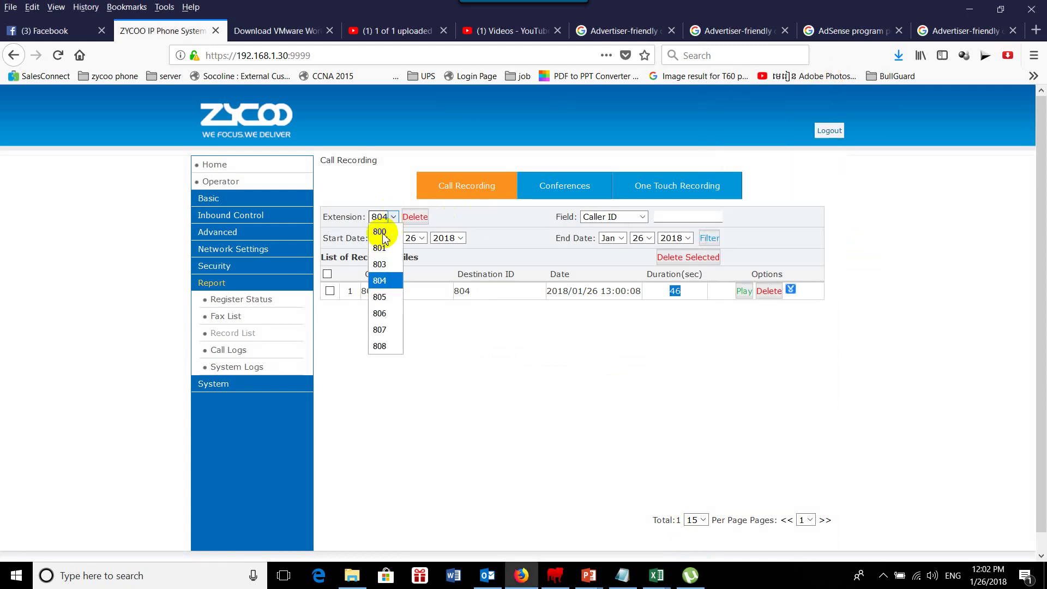
pyautogui.click(382, 227)
pyautogui.click(707, 236)
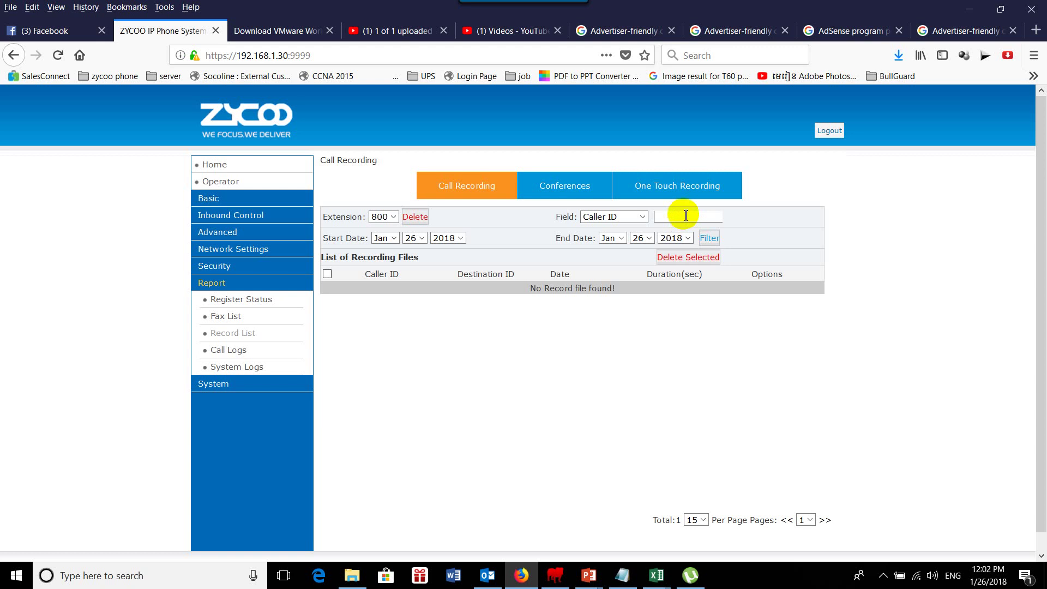
pyautogui.write('800')
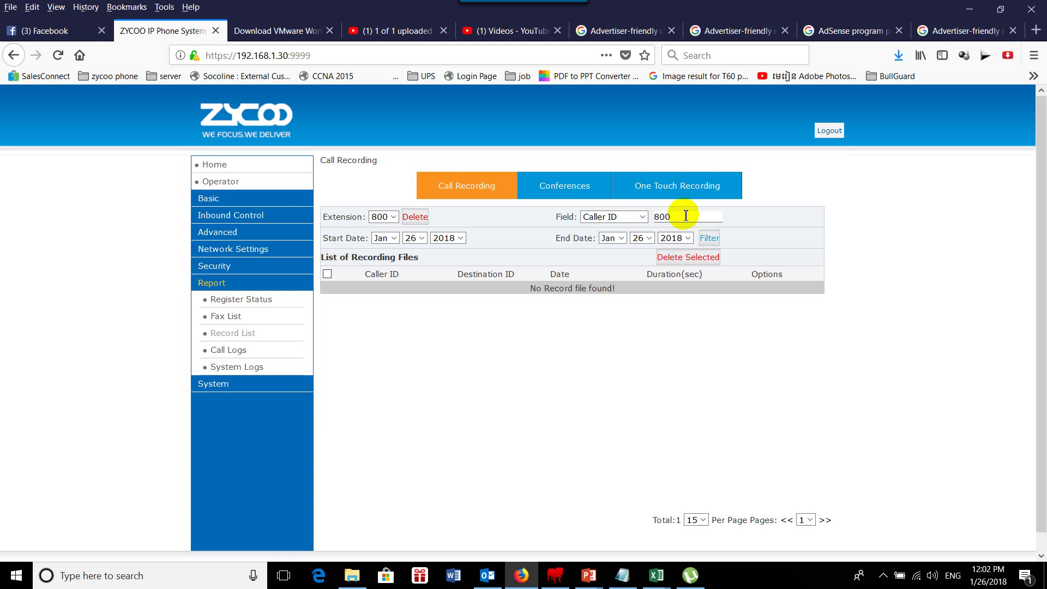
pyautogui.click(708, 238)
pyautogui.click(707, 238)
# Switch the search field to Destination ID and filter extension 800's recordings again with the value 800.
pyautogui.click(643, 217)
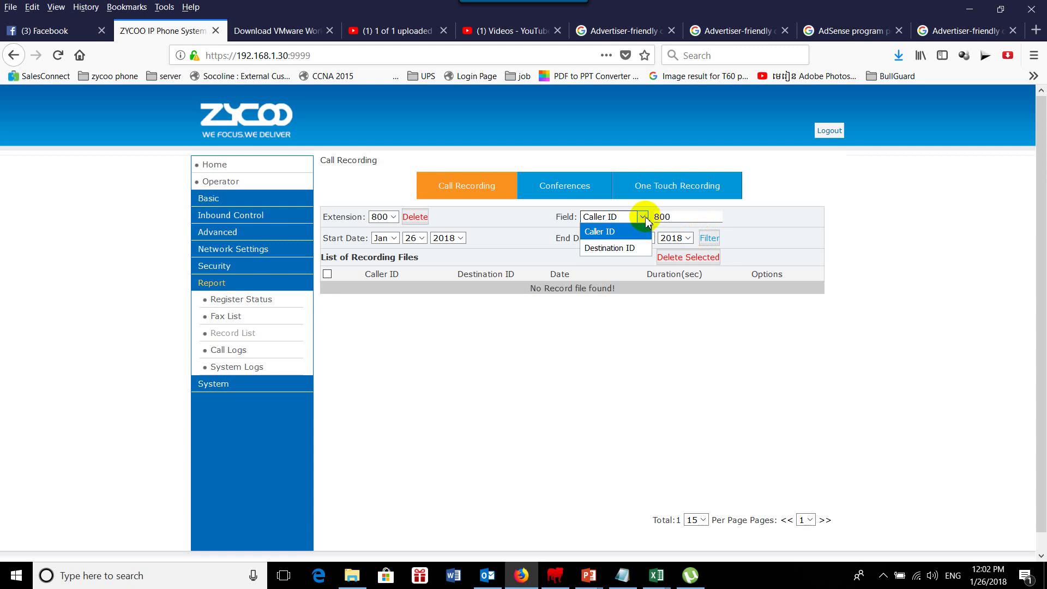
pyautogui.click(605, 243)
pyautogui.click(708, 238)
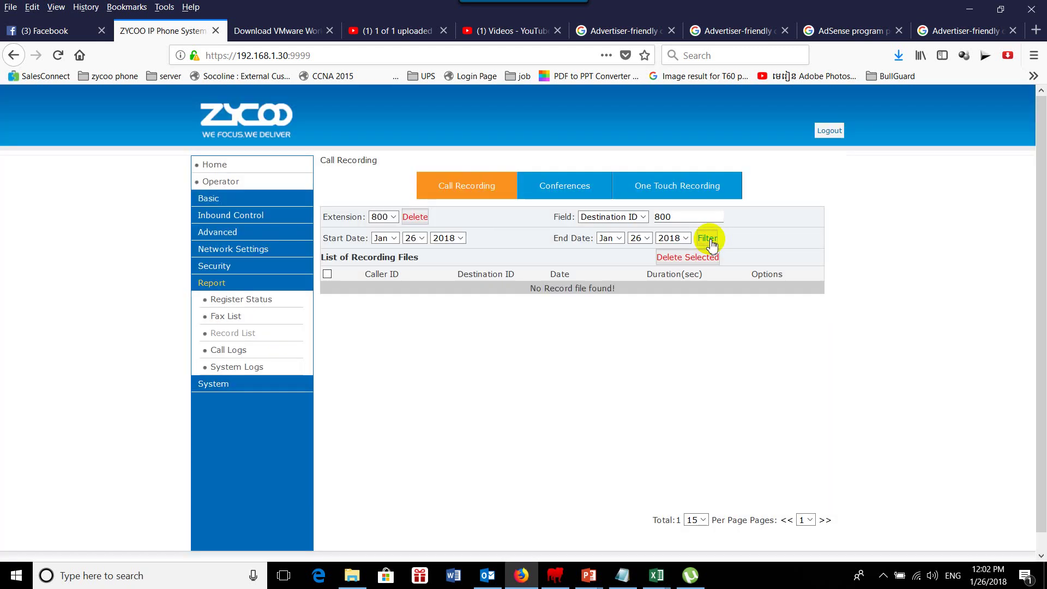
# Filter the recording list by extension 804 with Destination ID 804.
pyautogui.press('BackSpace')
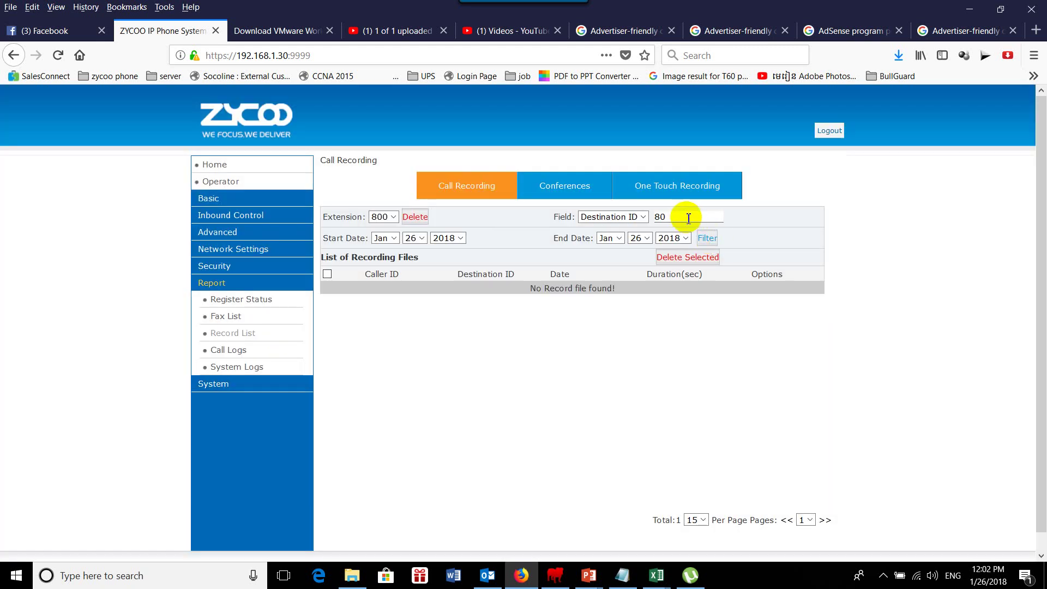
pyautogui.write('4')
pyautogui.click(390, 217)
pyautogui.click(382, 276)
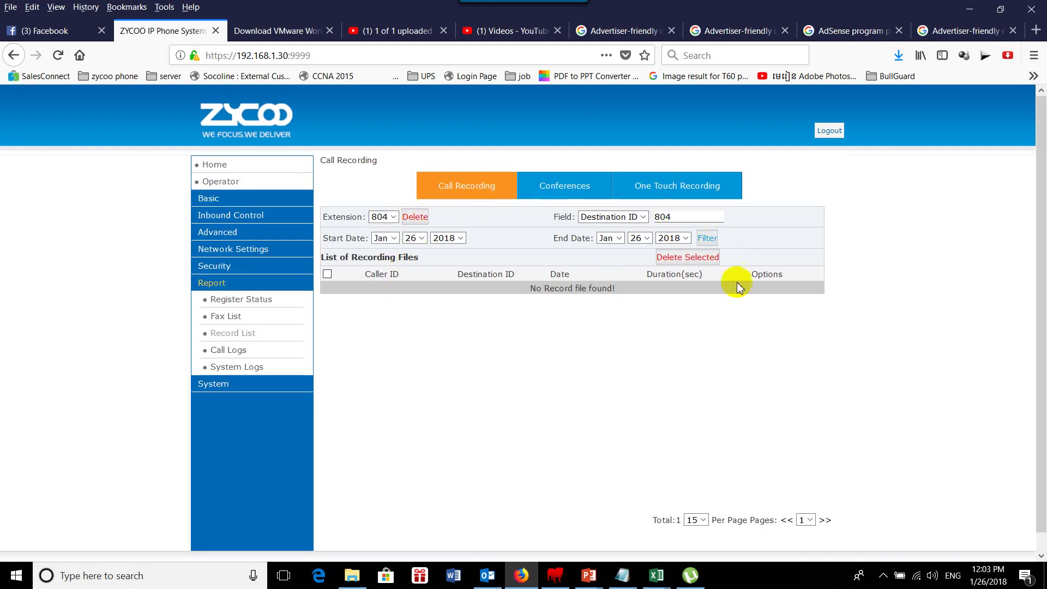
pyautogui.click(707, 237)
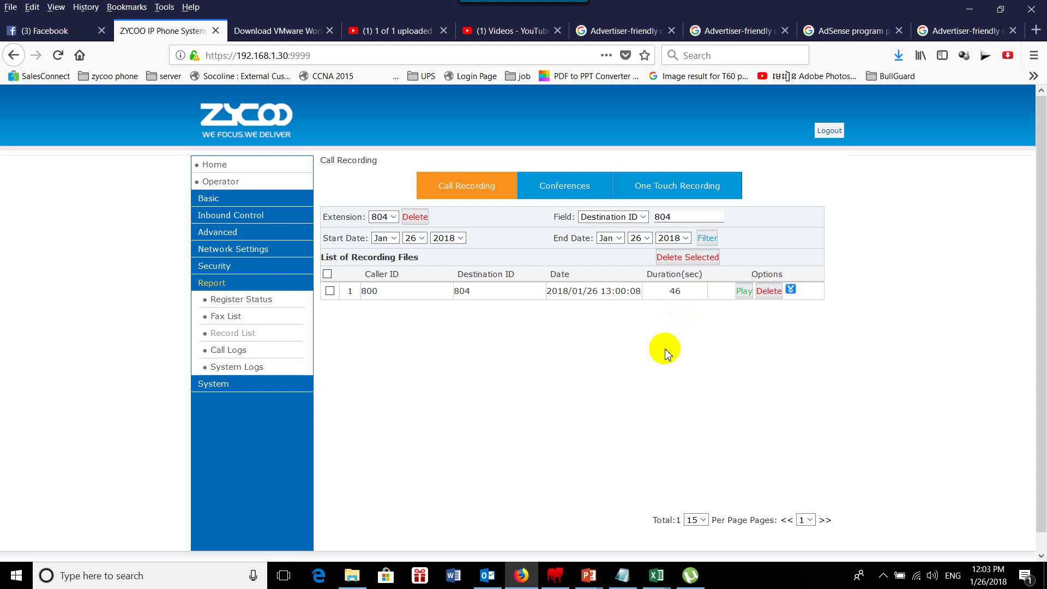